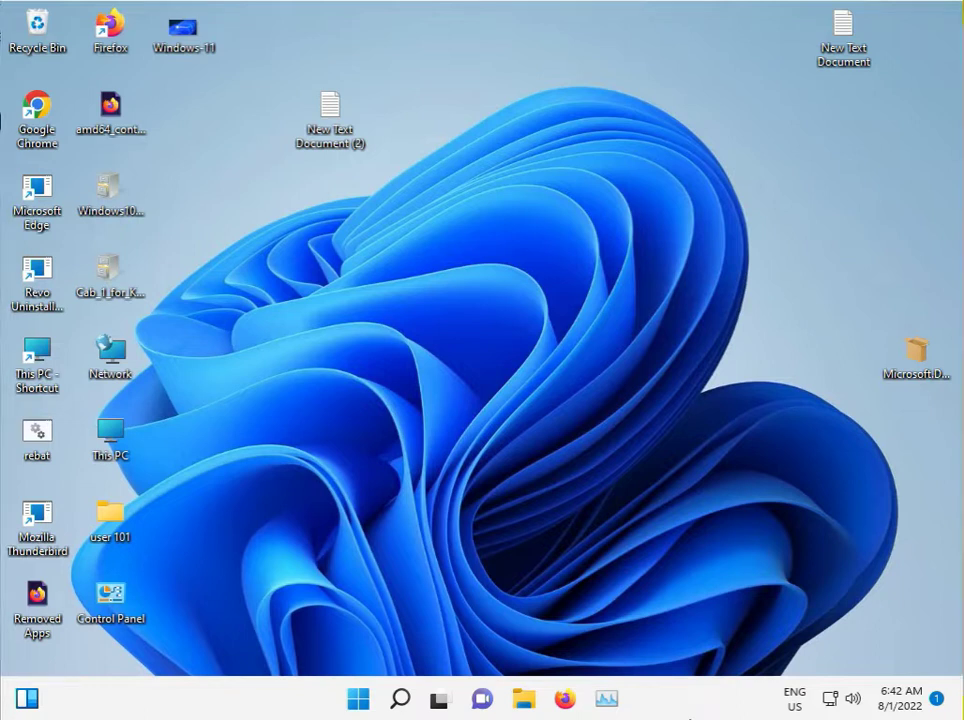
- View the installed Windows updates in Control Panel, select the security update KB5015814, and close the window
click(362, 700)
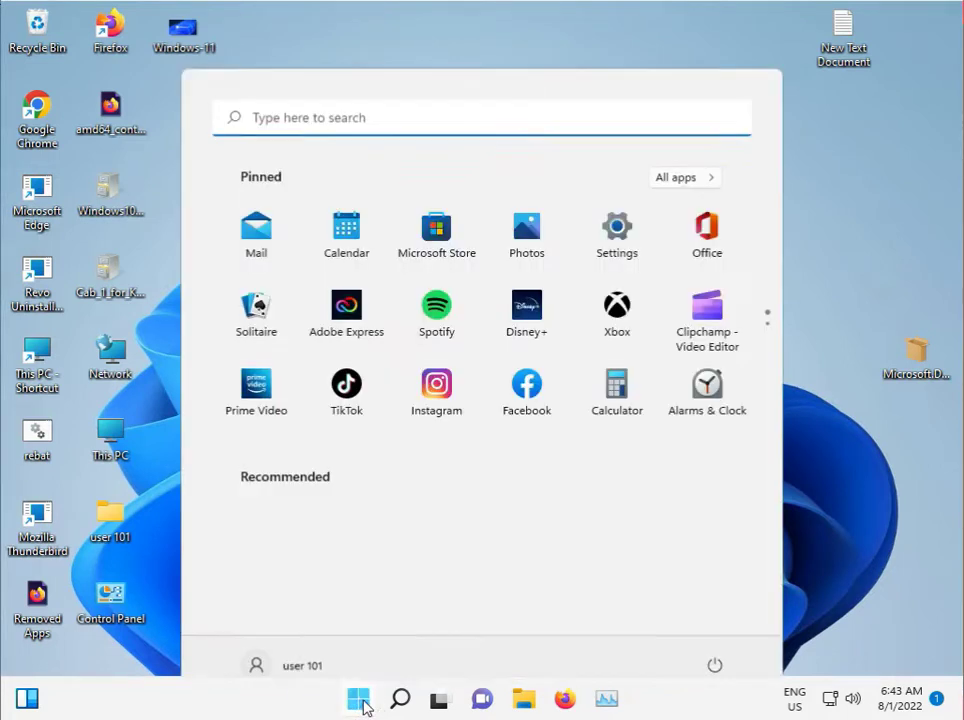
text(con)
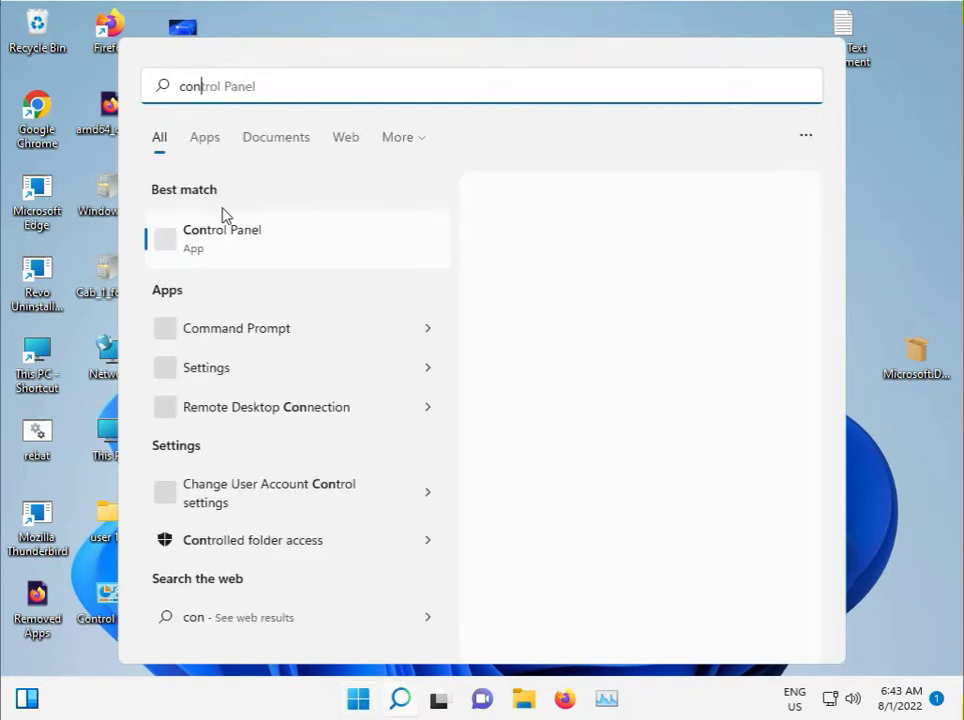
click(205, 236)
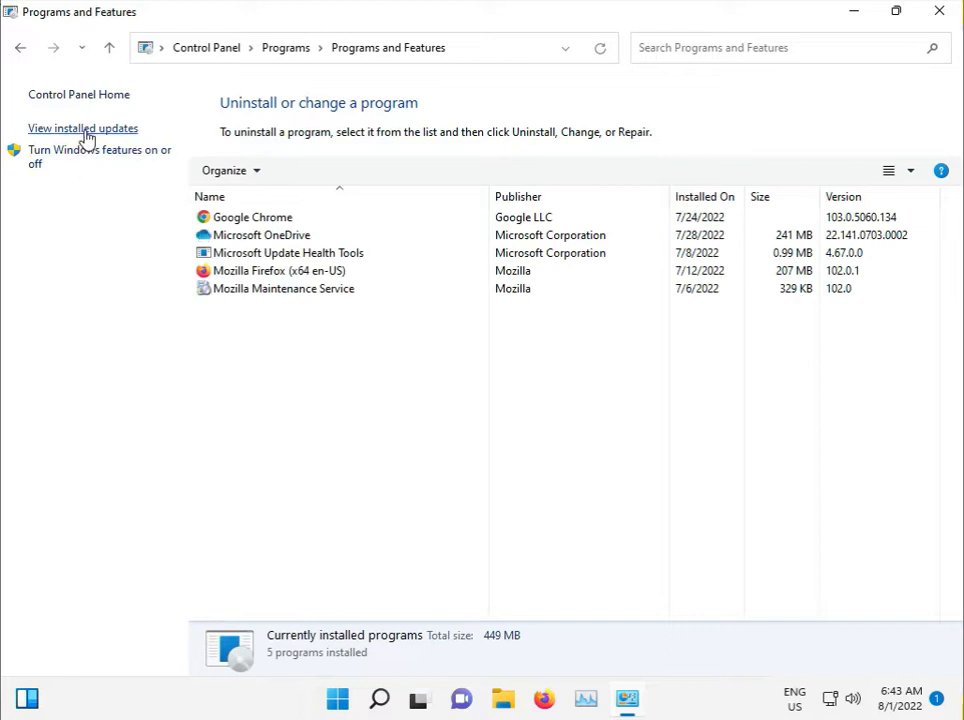
click(84, 129)
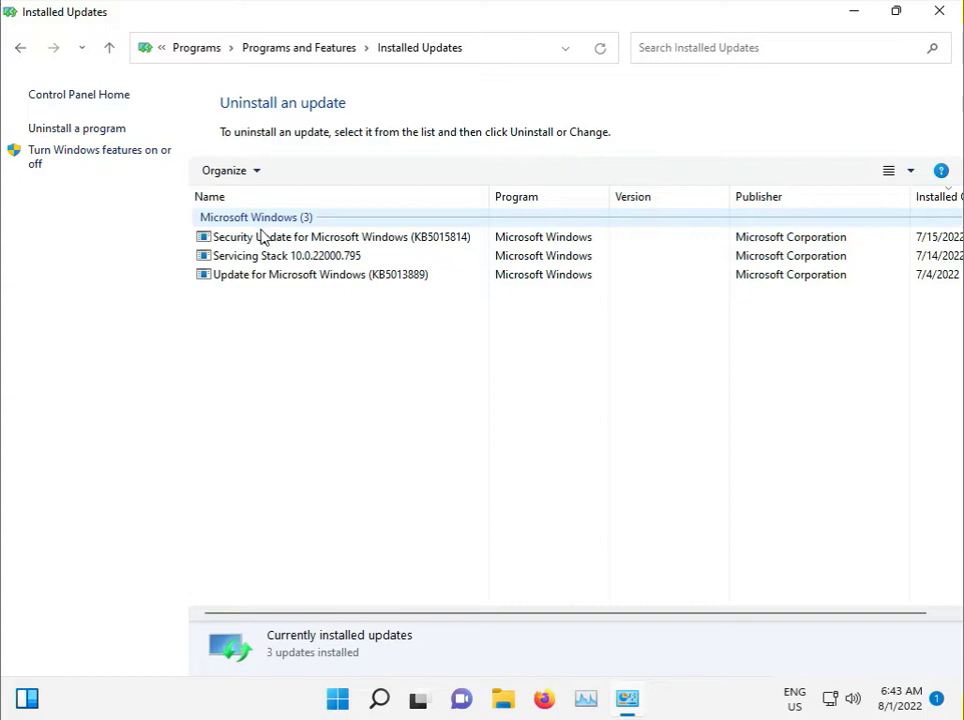
click(405, 242)
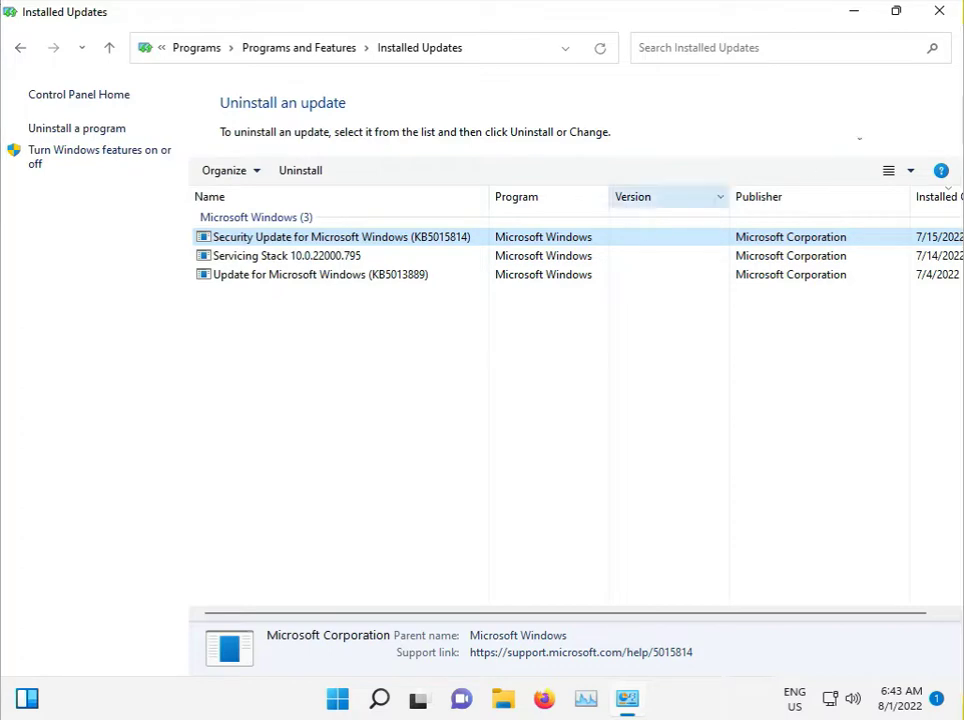
click(939, 11)
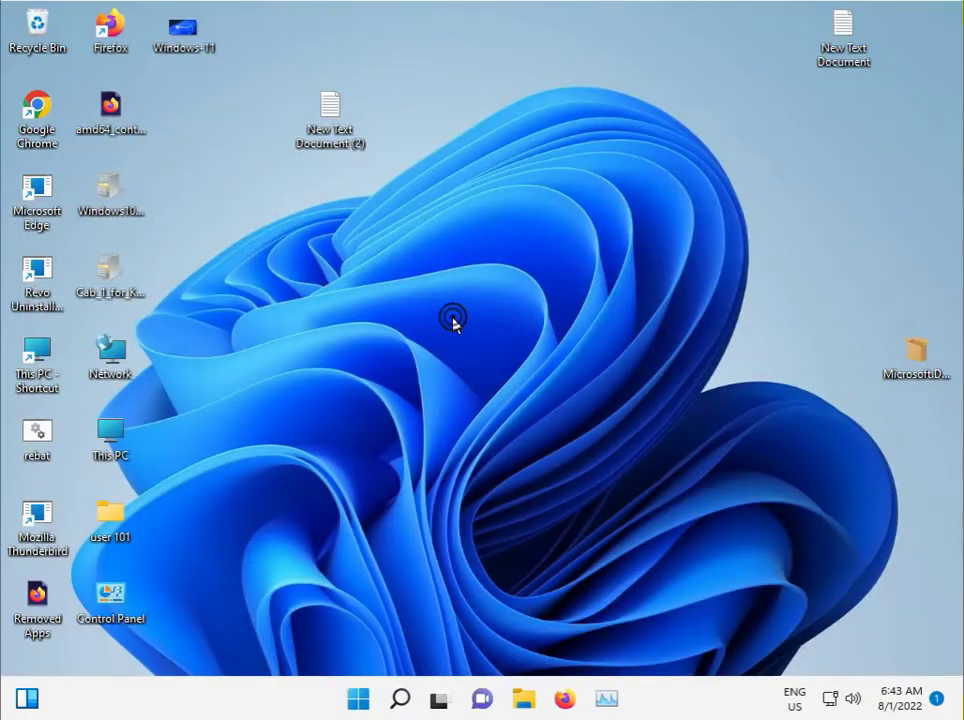
- Open Command Prompt as administrator and allow it to make changes to the device
key(super+r)
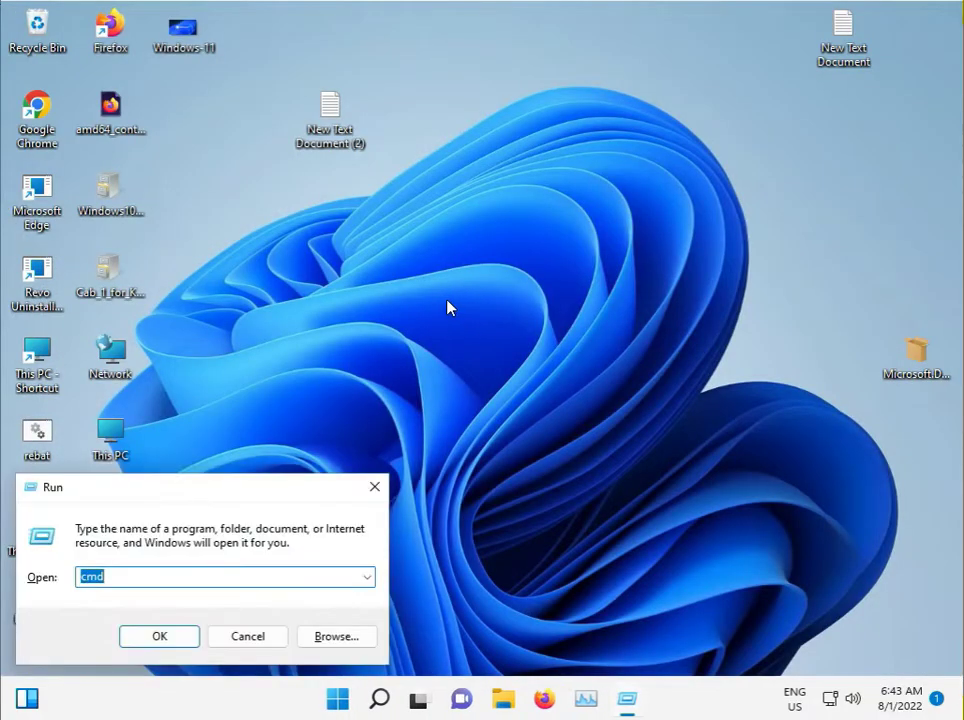
click(374, 487)
click(350, 701)
text(cmd)
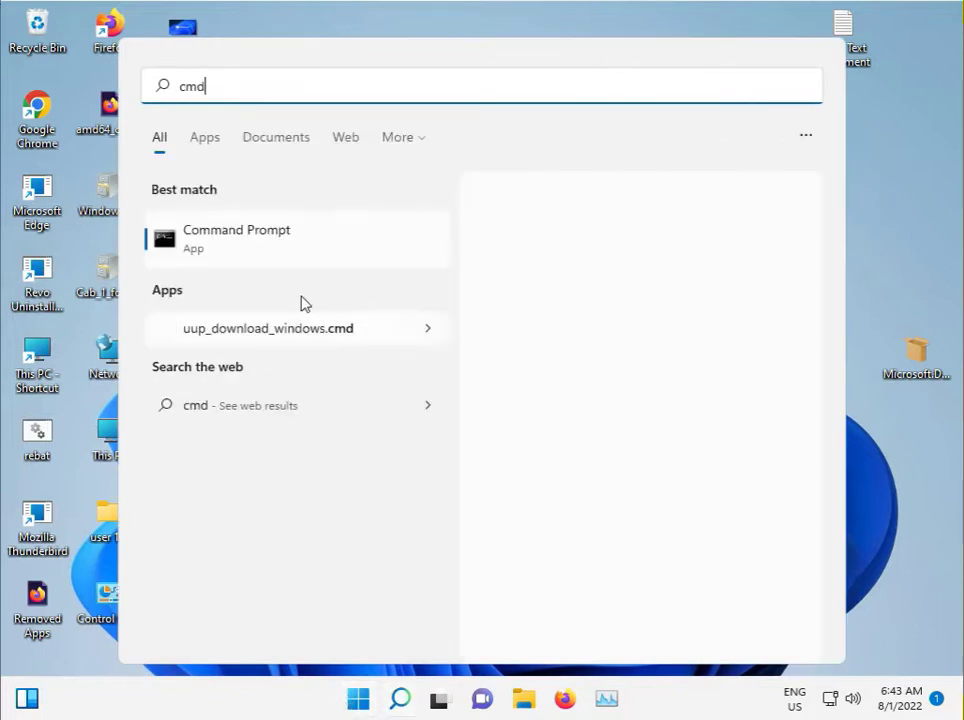
click(322, 250)
right_click(322, 250)
click(339, 272)
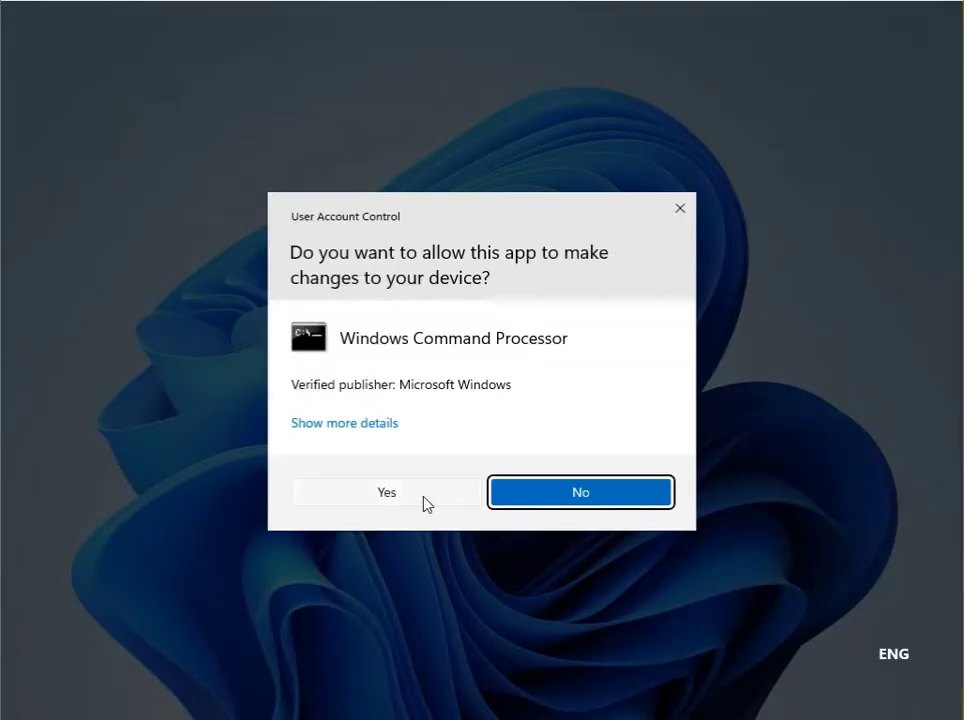
click(424, 494)
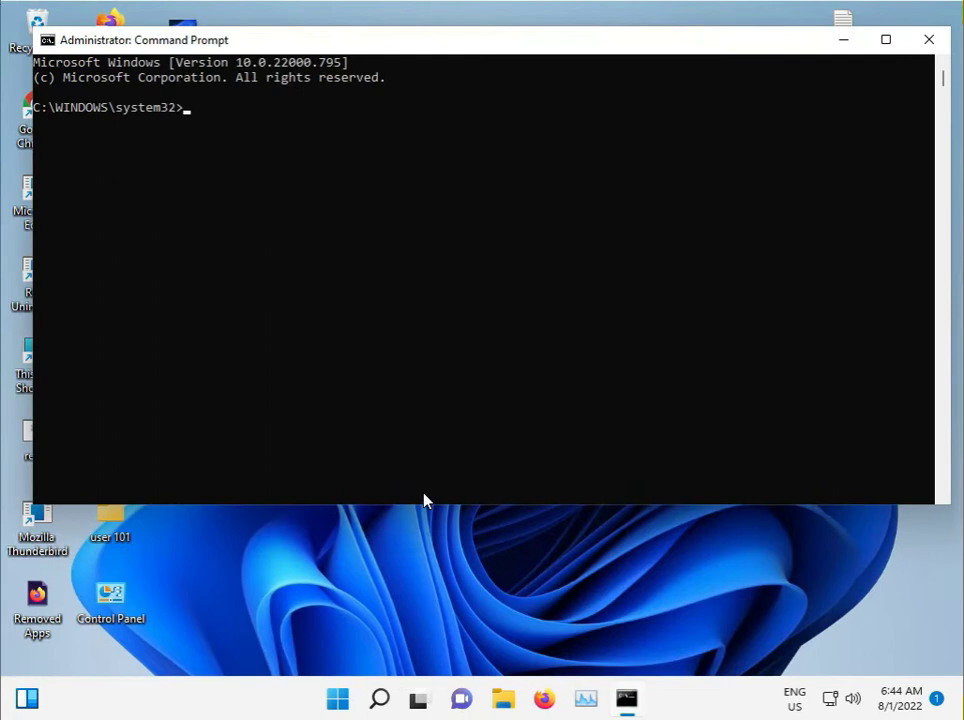
- Run the system file check with sfc /scannow and minimize the Command Prompt window
text(sfc)
text( scannow)
key(Left)
key(Left)
key(Left)
key(Left)
key(Left)
key(Left)
key(Left)
key(Left)
text(/)
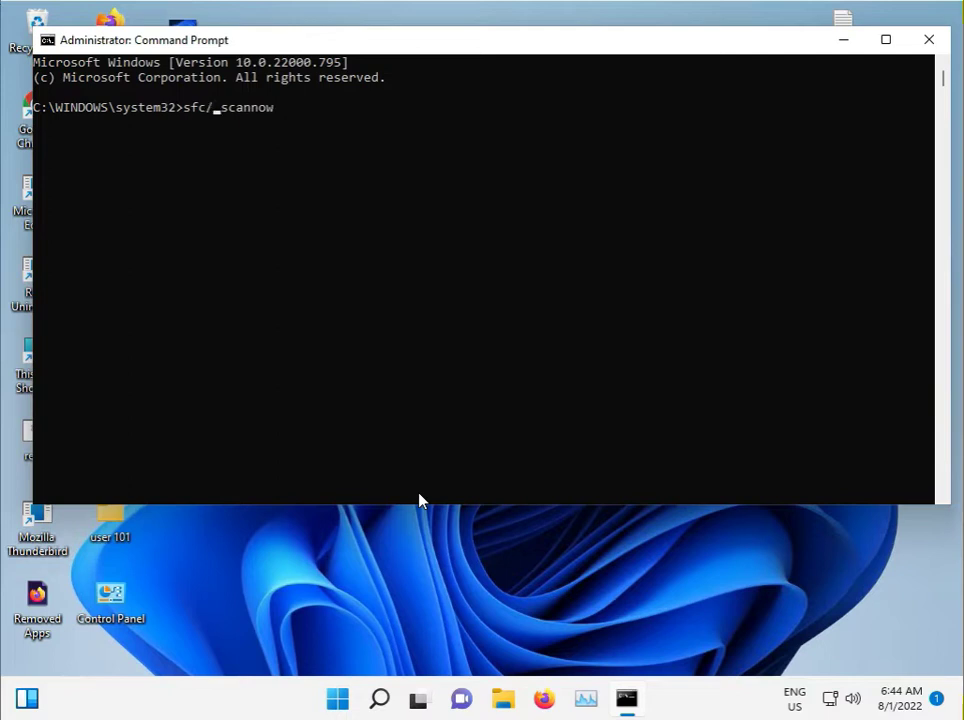
key(BackSpace)
text(/)
key(Return)
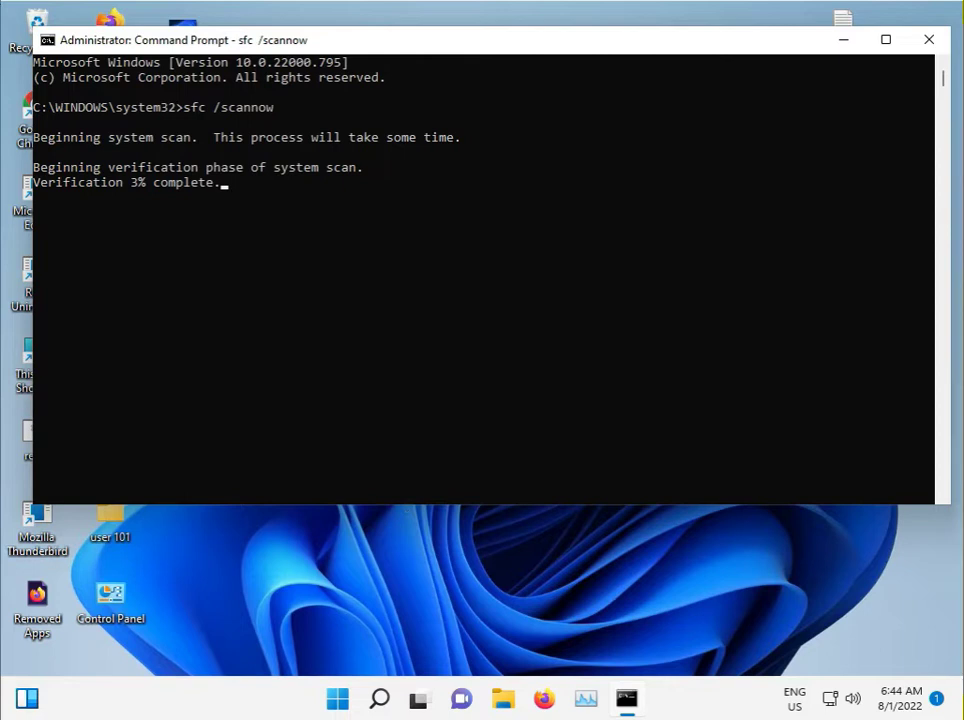
click(838, 40)
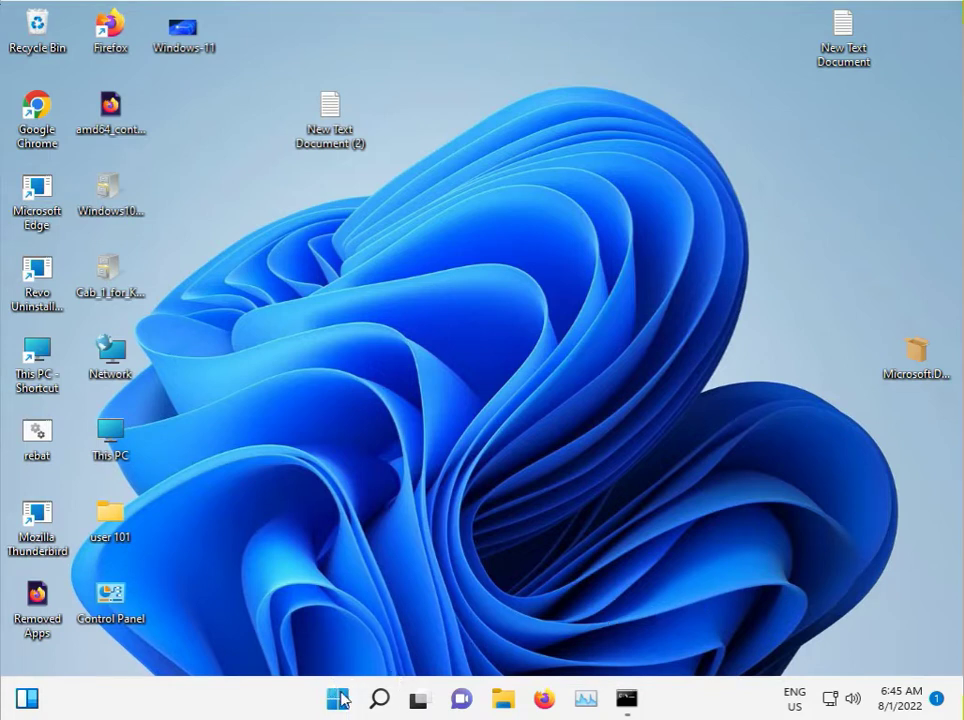
- Turn off Windows Defender Firewall for both private and public networks in Control Panel, and close the window
double_click(116, 608)
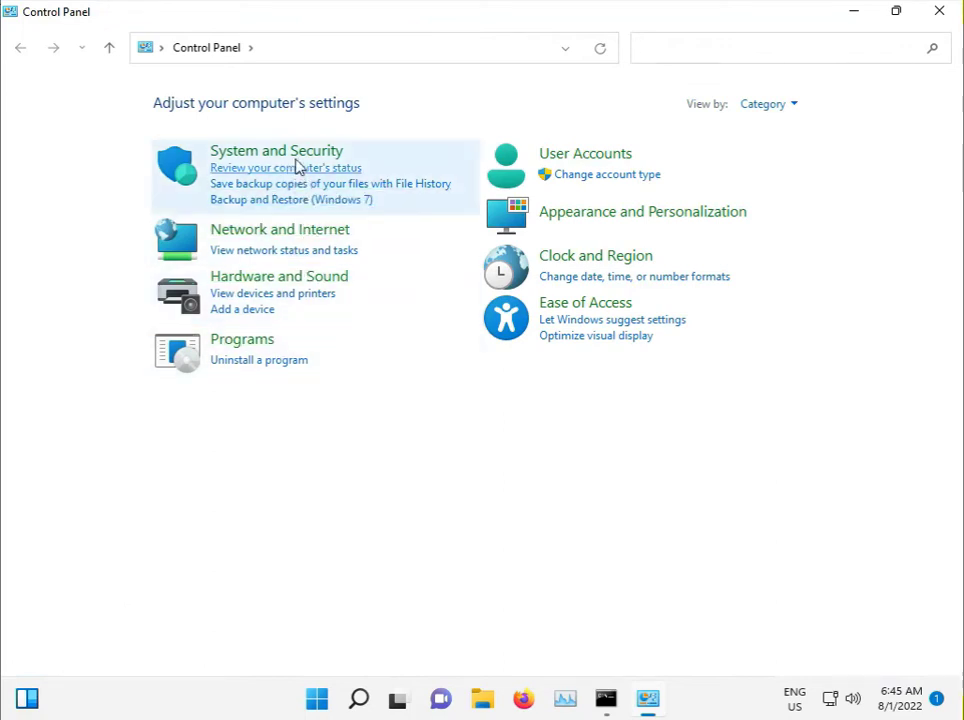
click(768, 104)
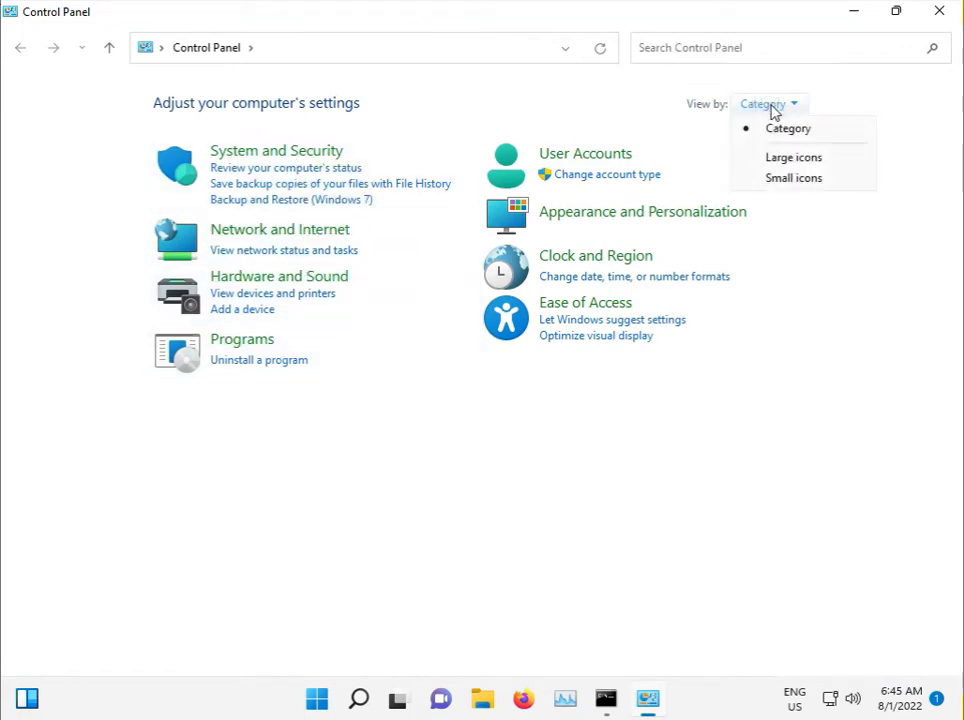
click(782, 132)
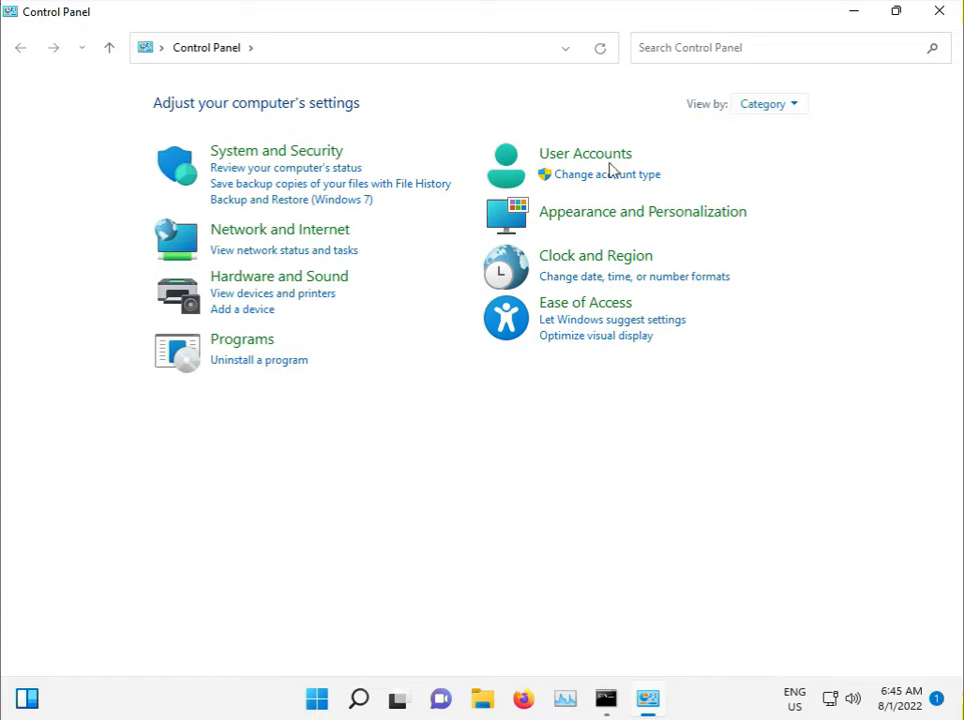
click(253, 158)
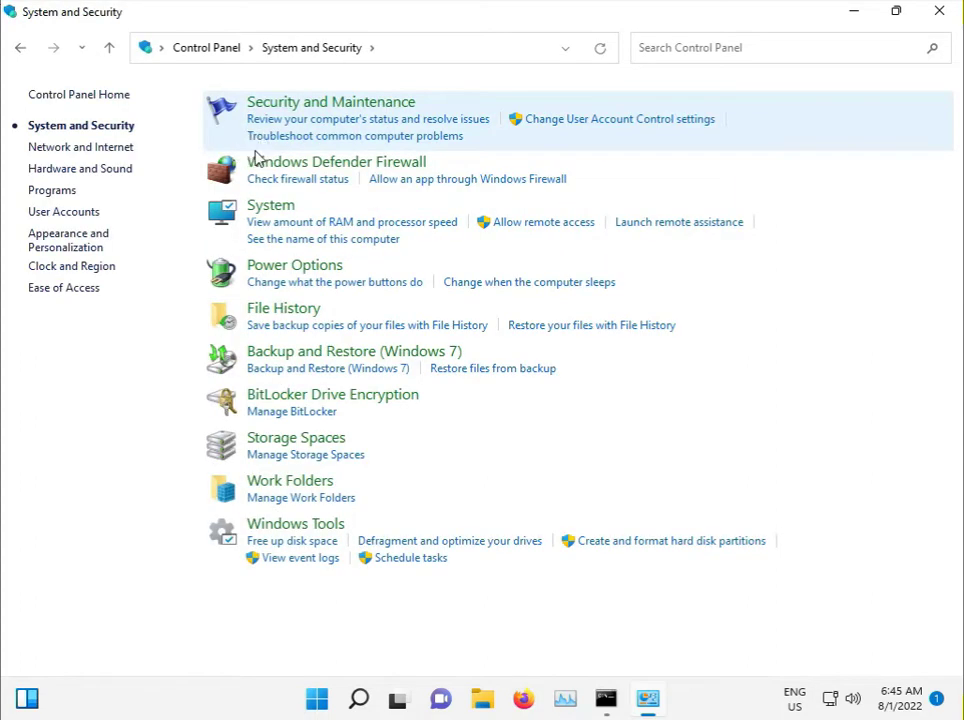
click(285, 165)
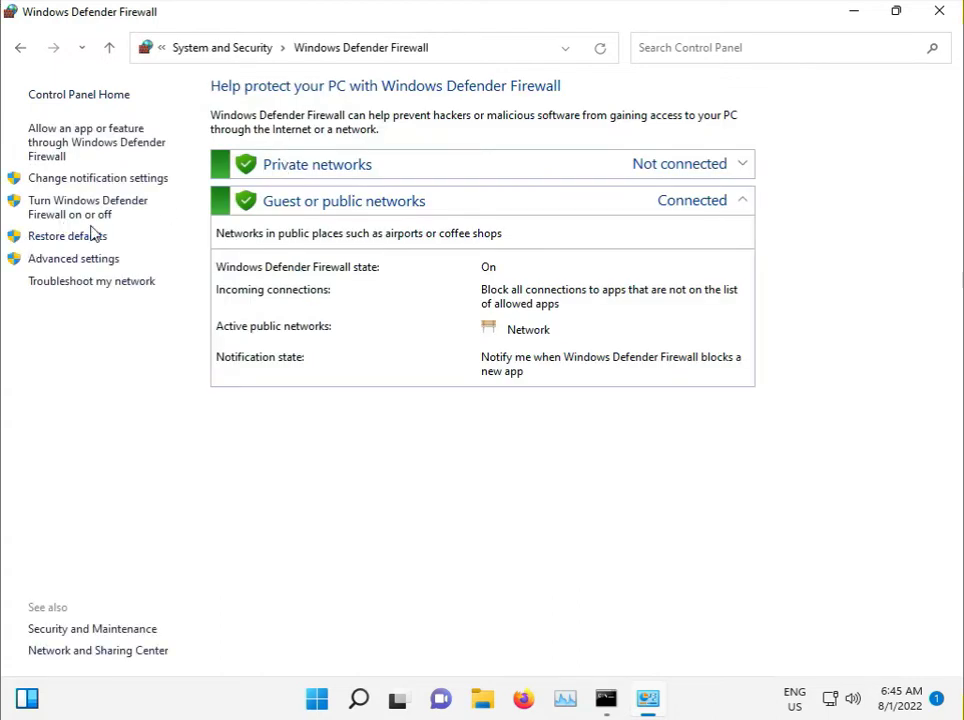
click(106, 219)
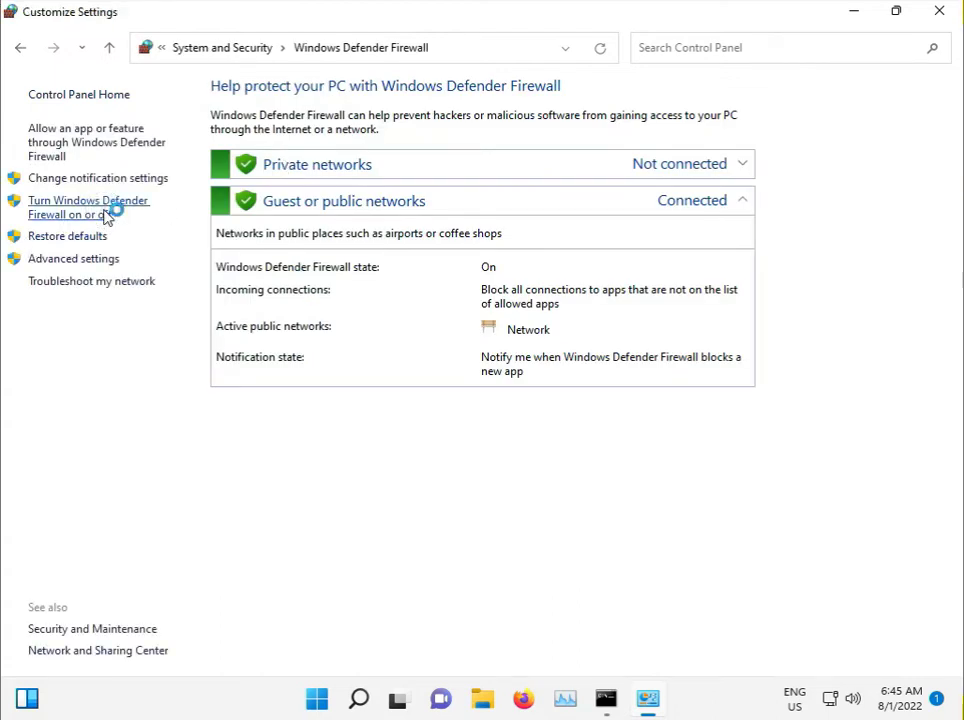
click(266, 230)
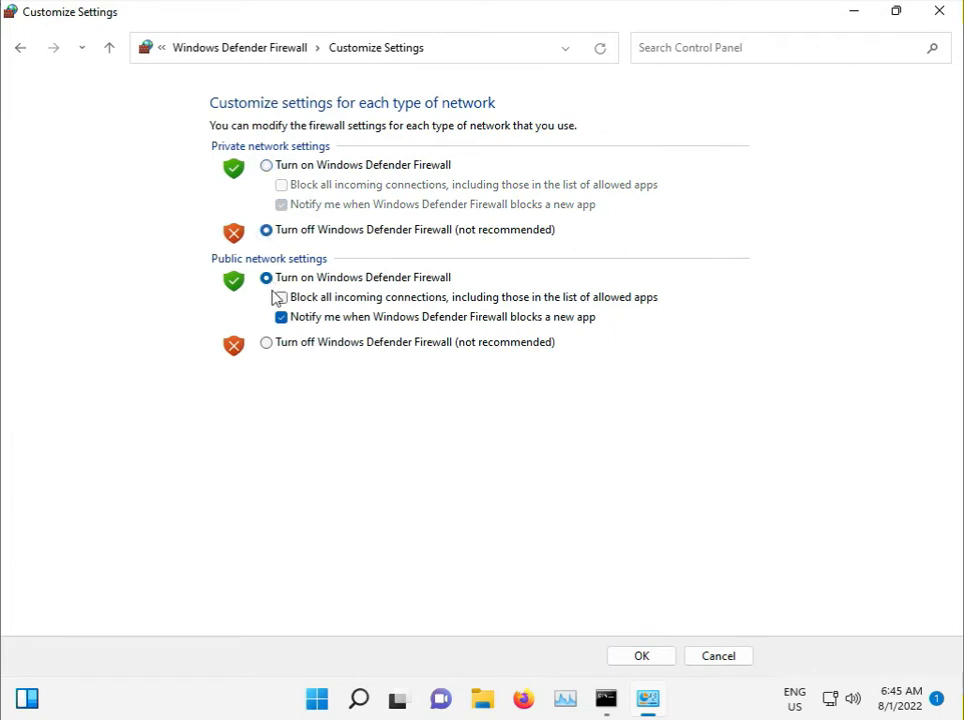
click(267, 342)
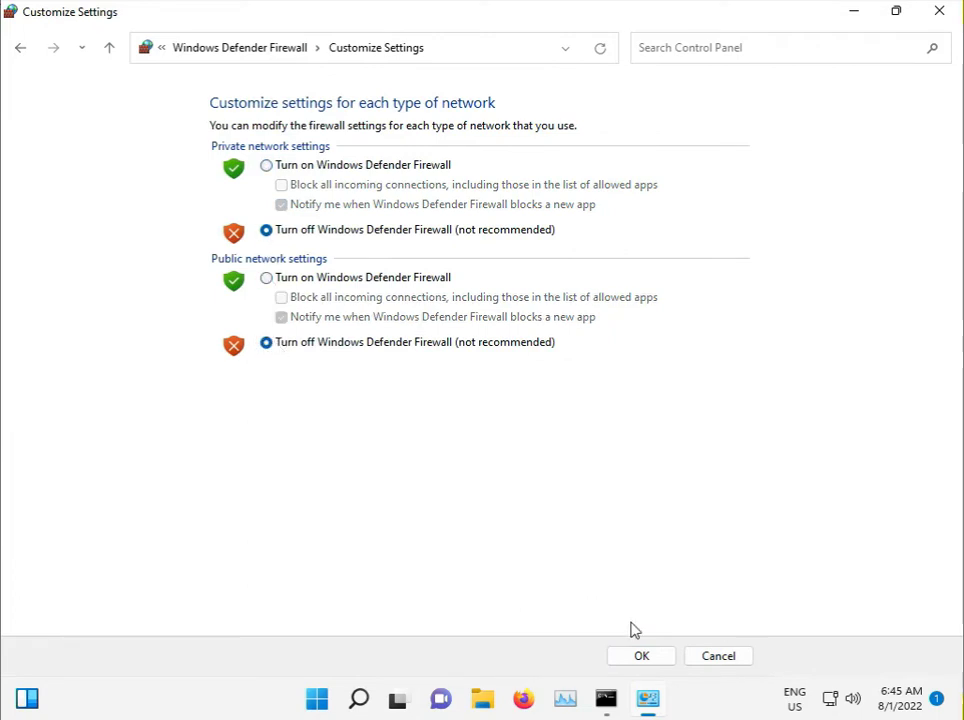
click(639, 662)
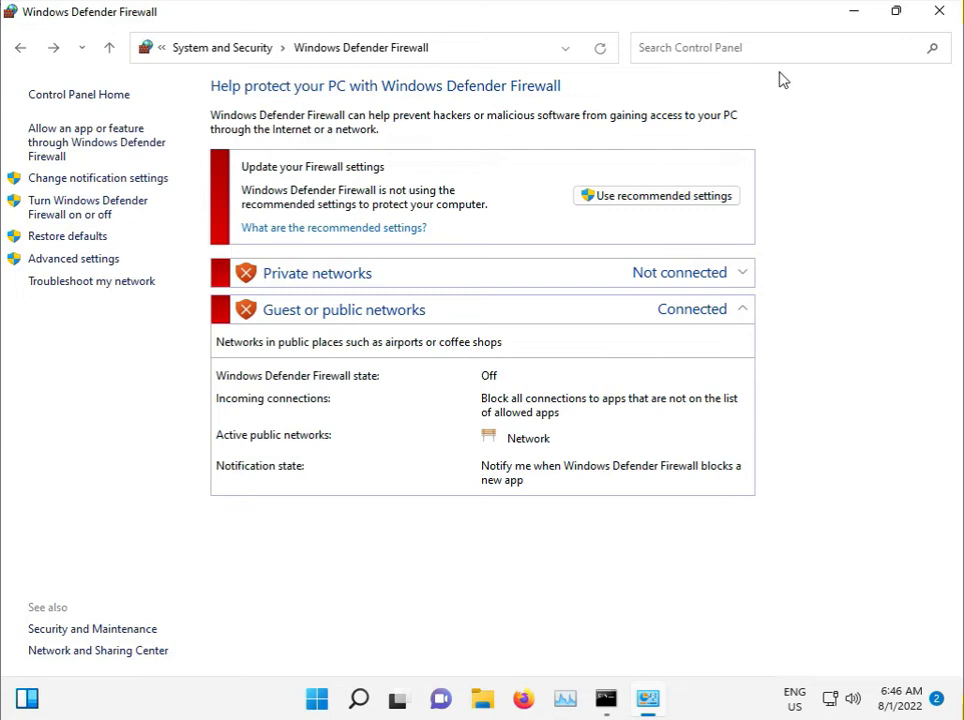
click(937, 25)
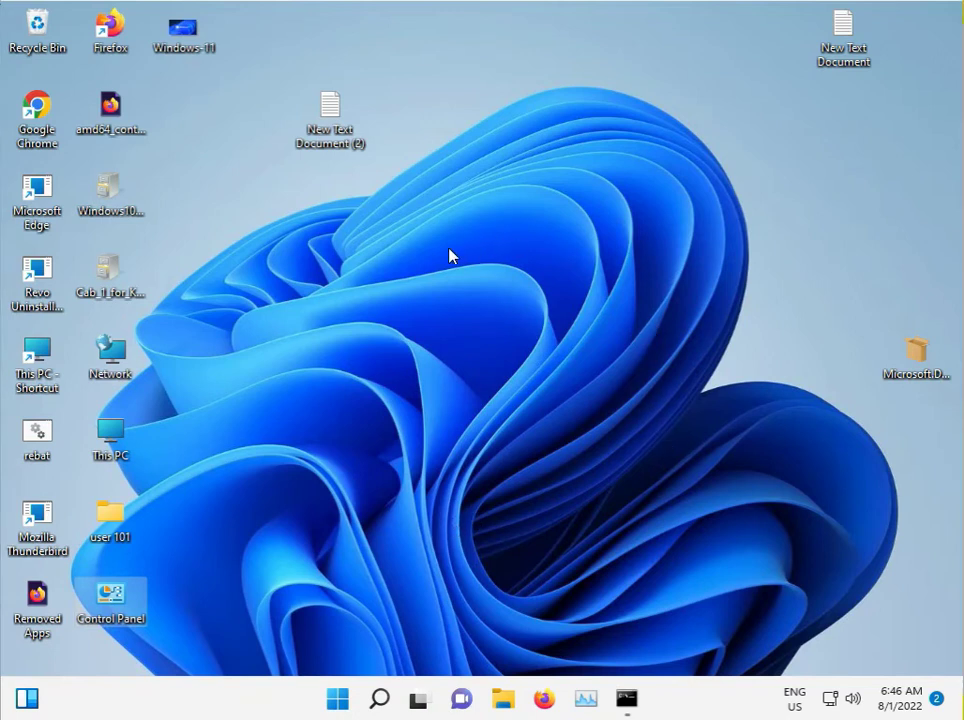
- Refresh the desktop
click(408, 296)
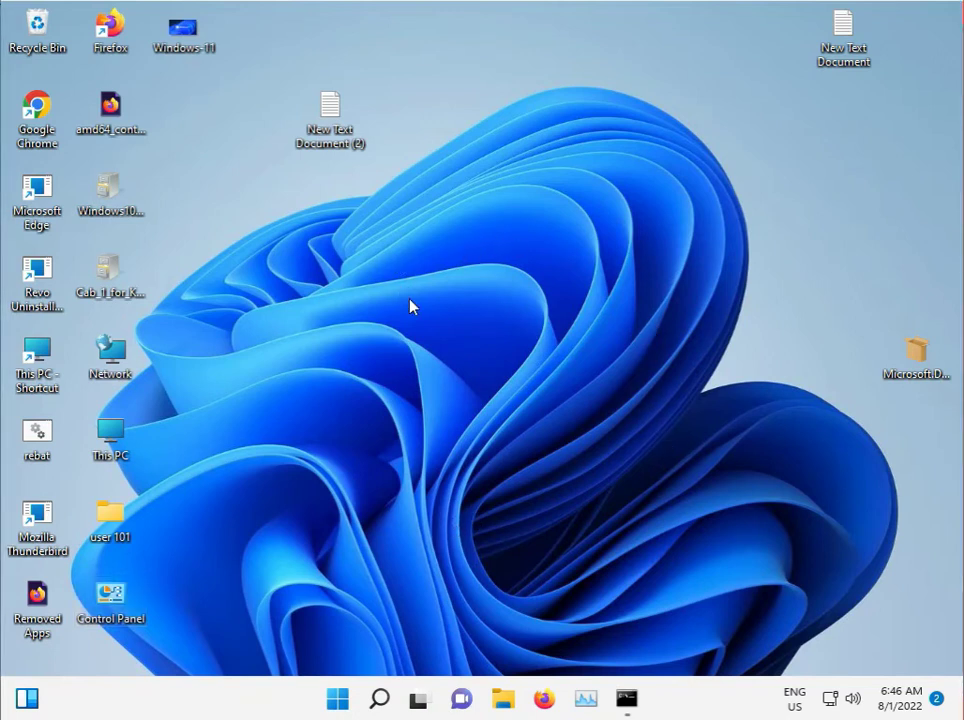
right_click(401, 261)
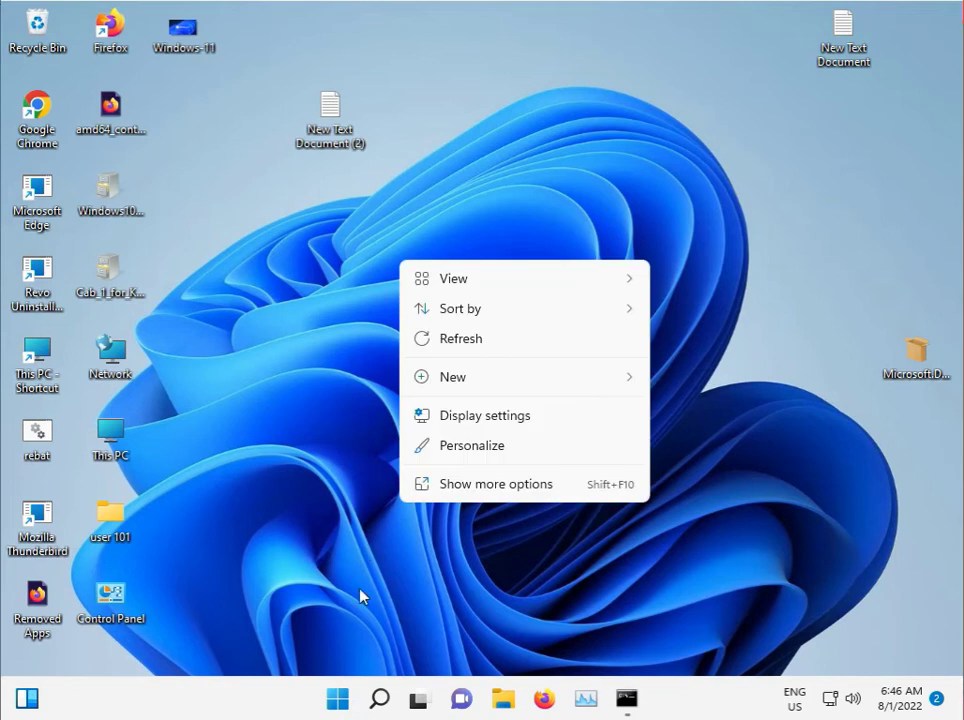
click(437, 340)
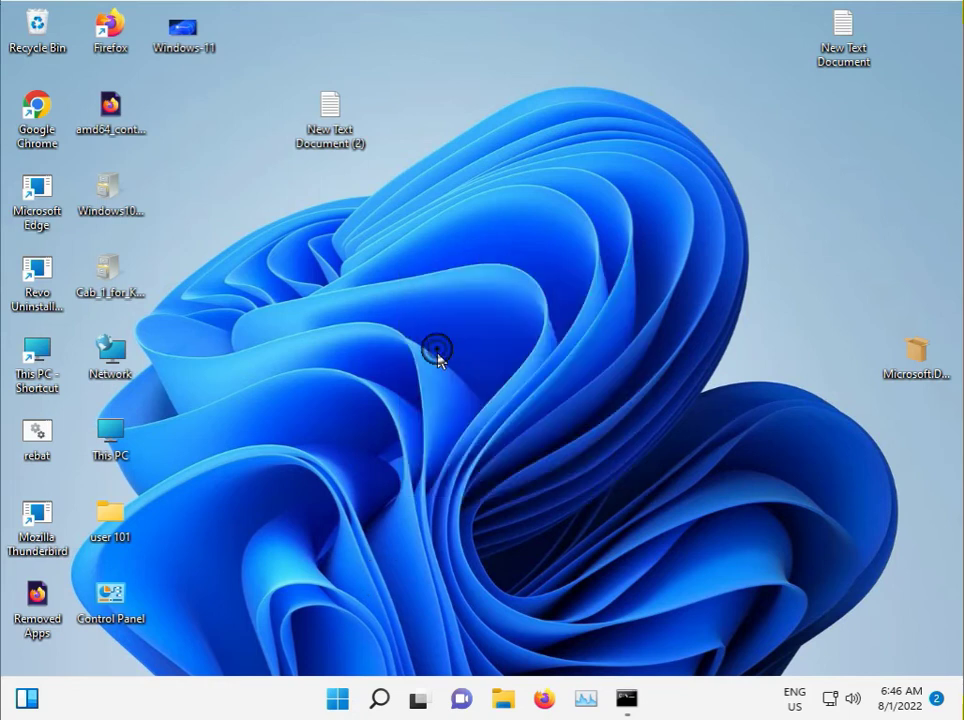
- Open Computer Management for This PC from File Explorer and show Device Manager
click(501, 704)
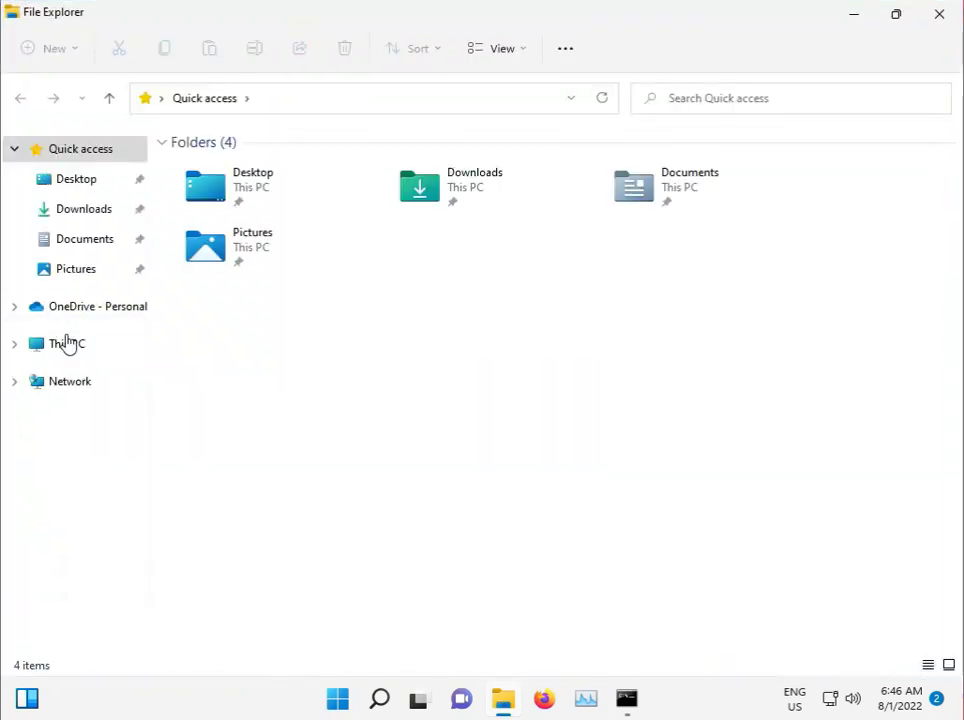
right_click(70, 346)
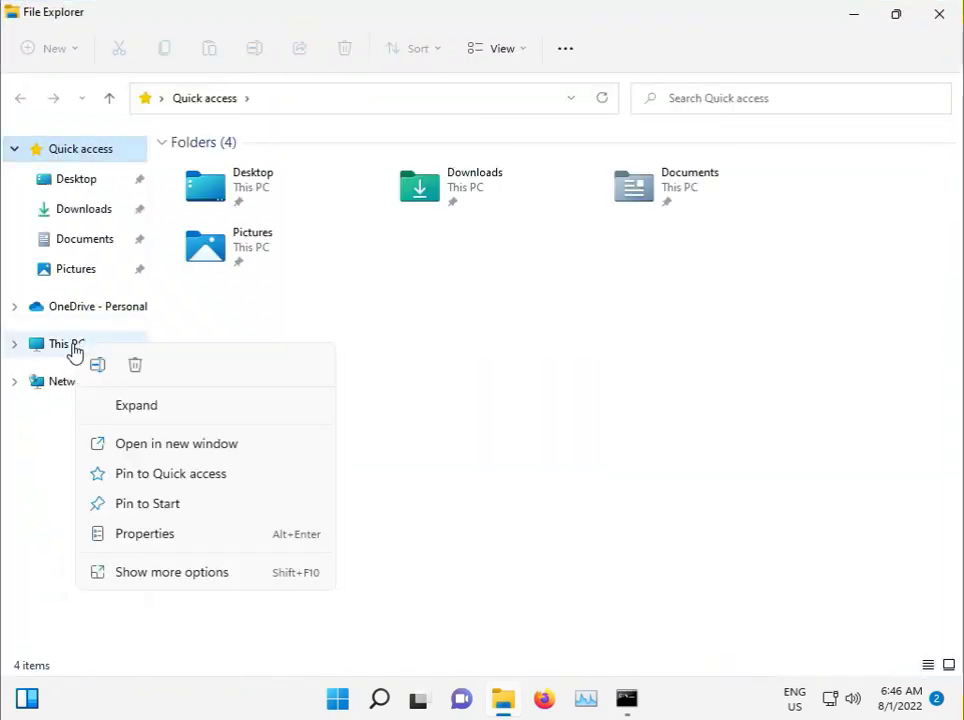
click(141, 570)
click(179, 352)
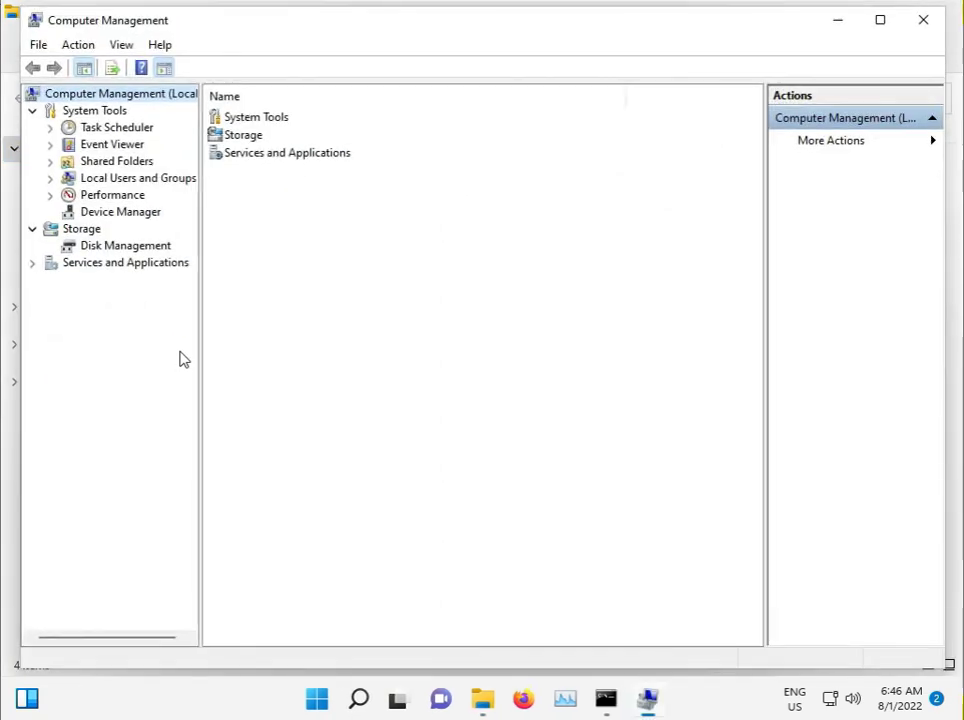
click(113, 212)
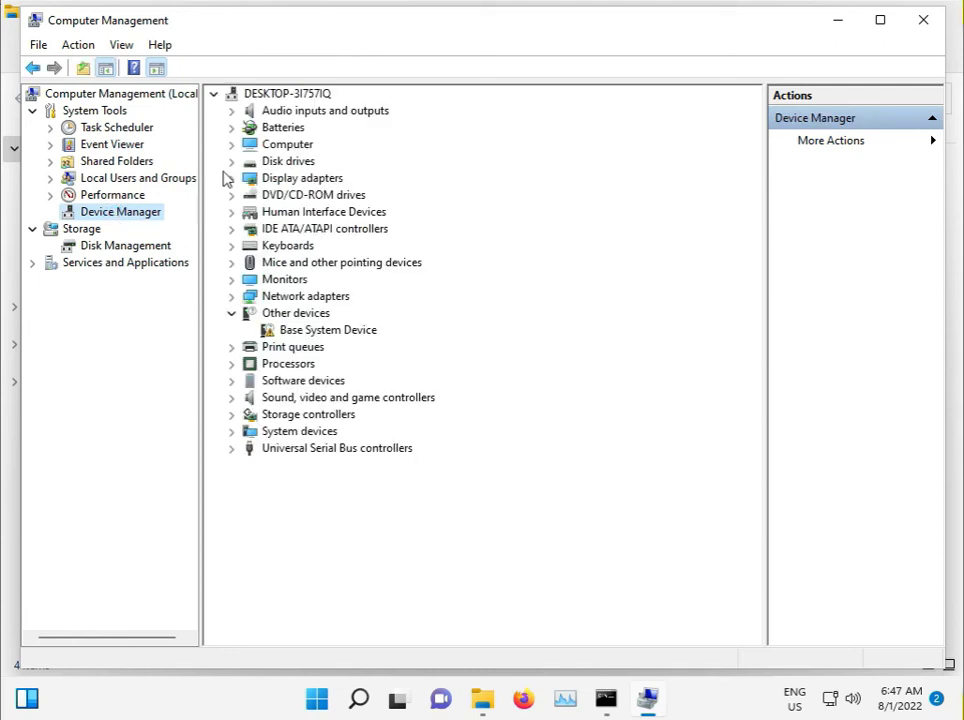
- Search automatically for updated drivers for the Microsoft Basic Display Adapter, and close the wizard, File Explorer and Computer Management
click(232, 144)
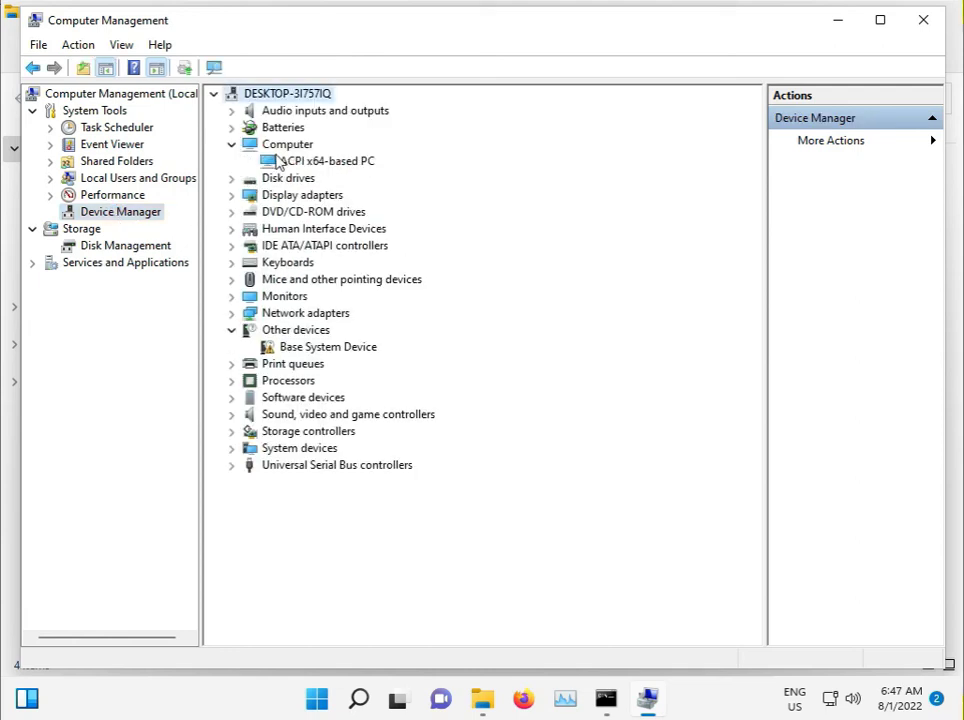
click(232, 144)
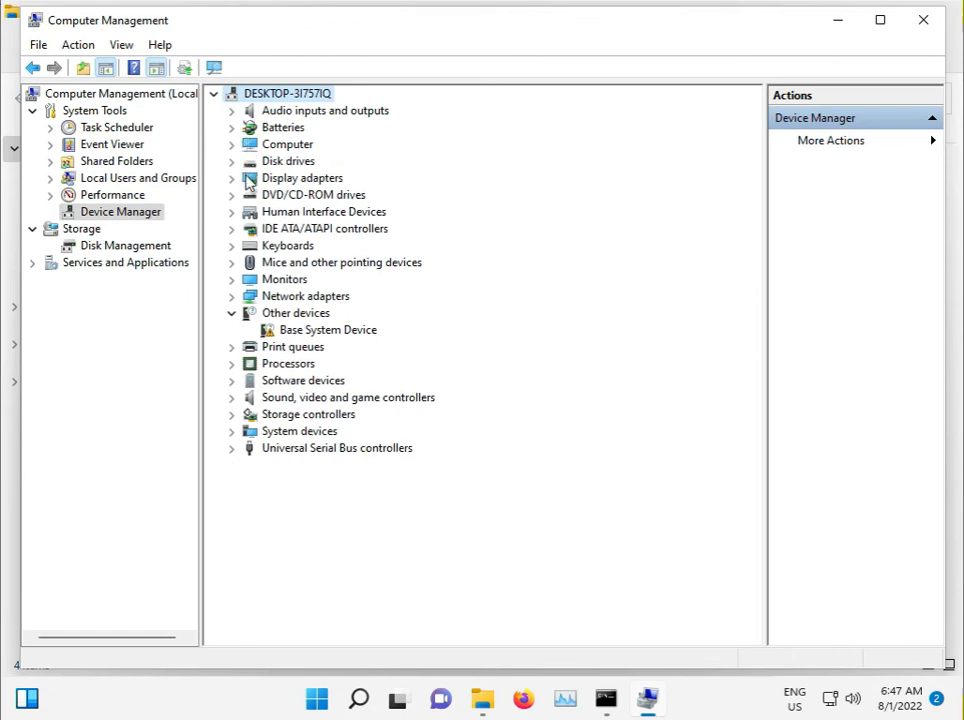
click(233, 177)
click(308, 197)
right_click(334, 200)
click(375, 210)
click(441, 329)
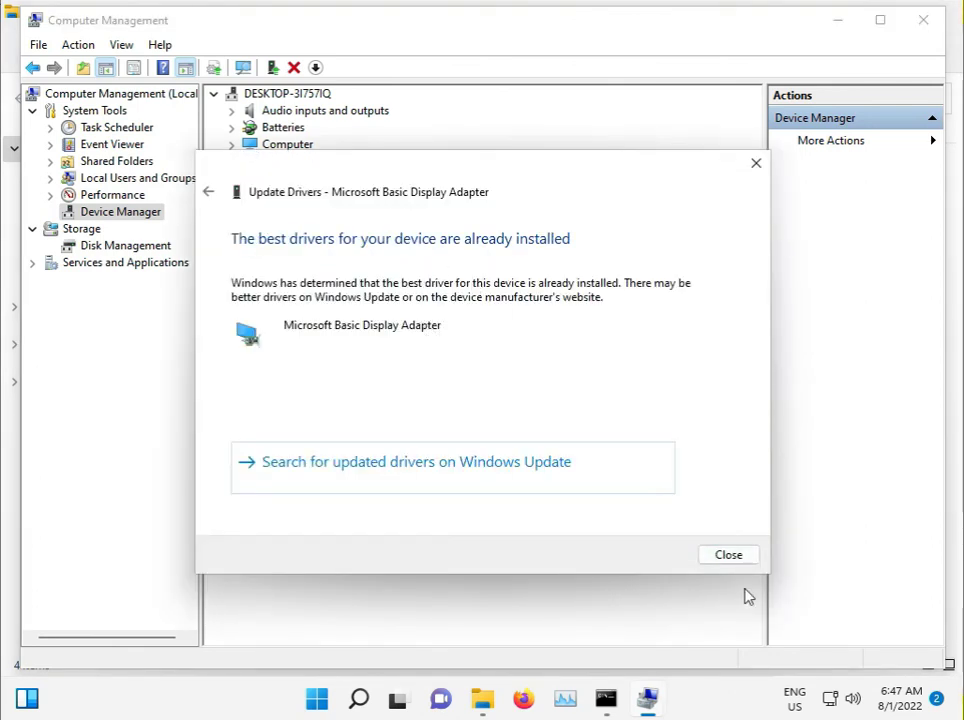
click(731, 555)
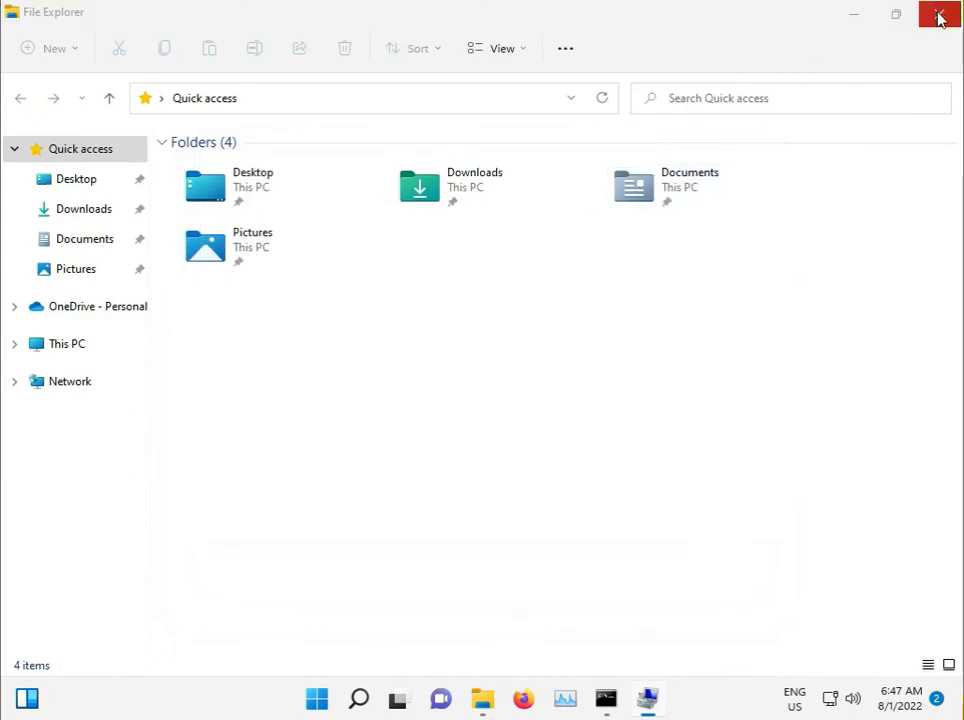
click(940, 18)
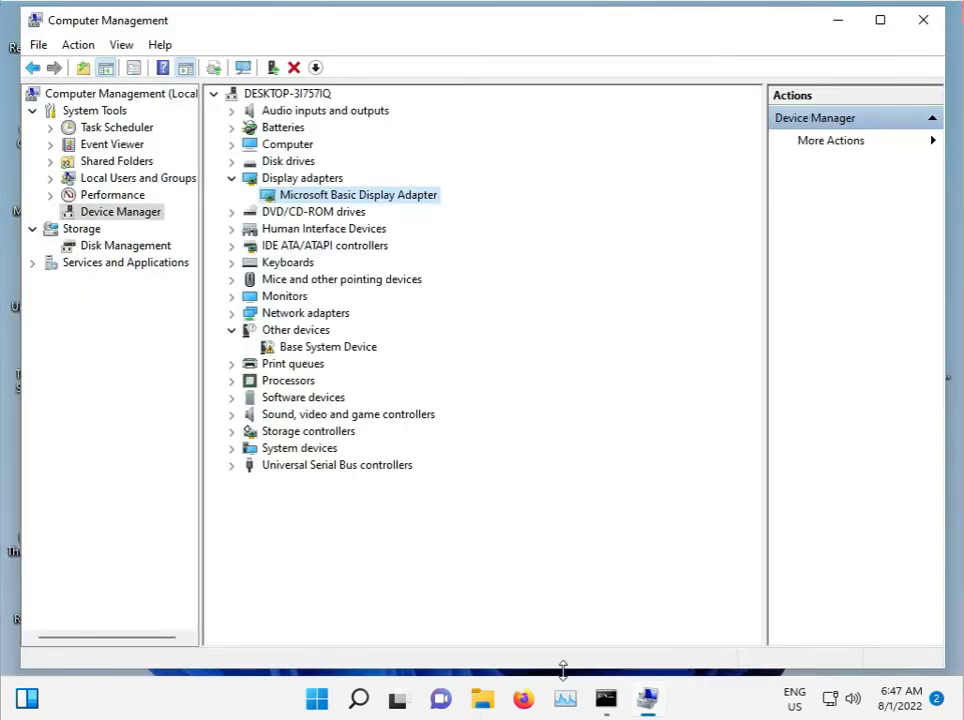
click(921, 20)
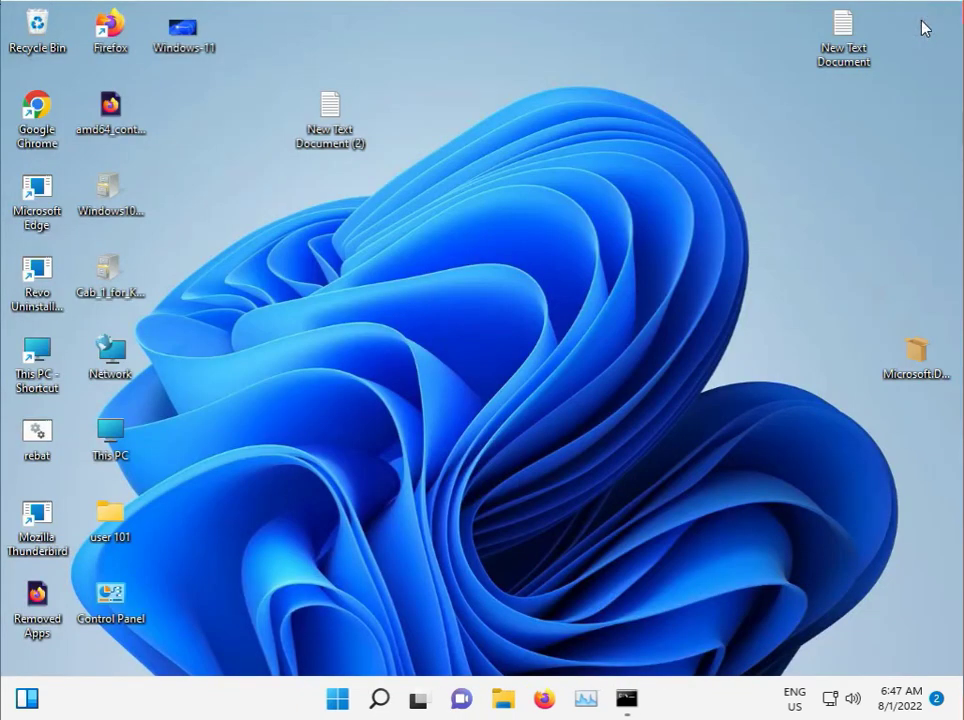